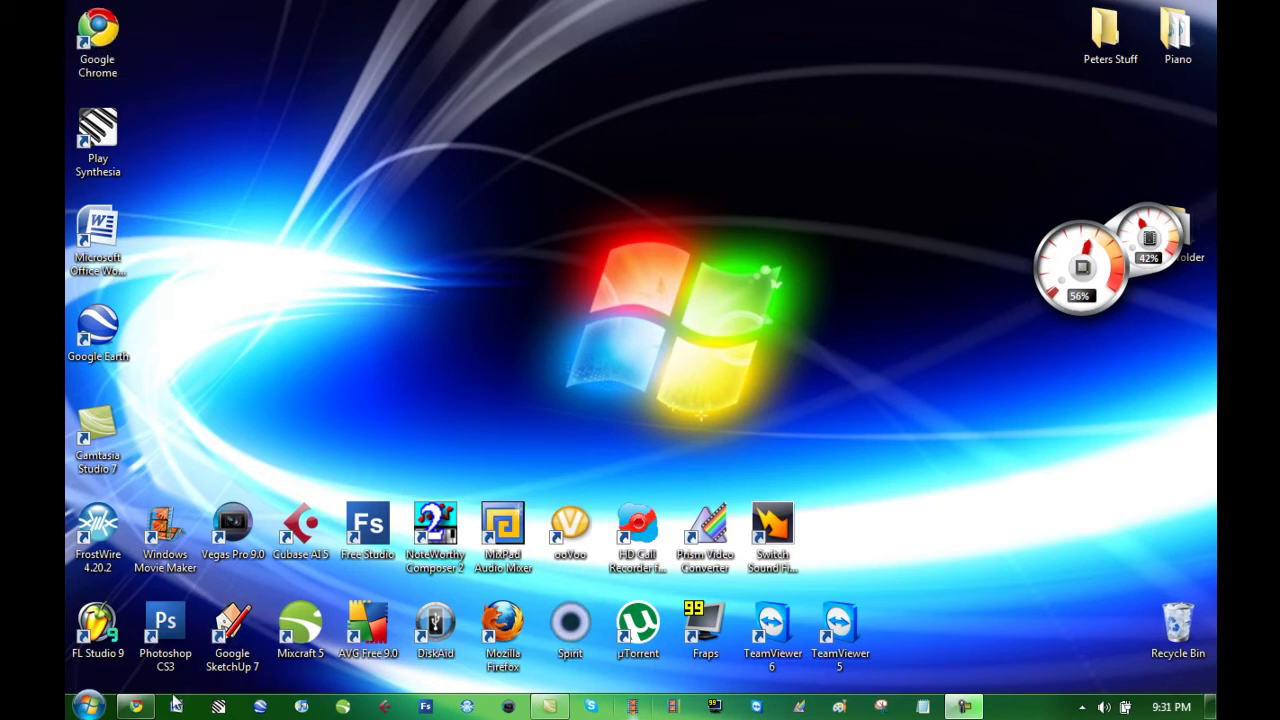
Look over the Camtasia download page in the browser, then minimize it
click(136, 707)
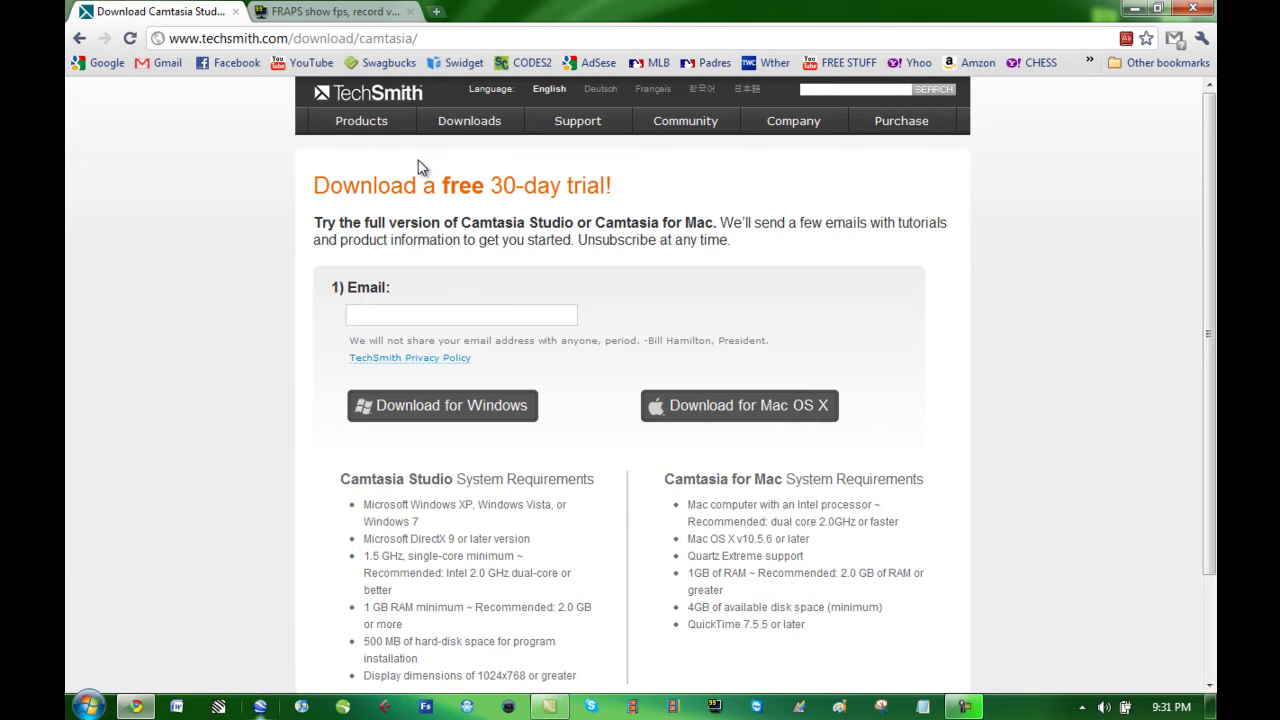
click(426, 38)
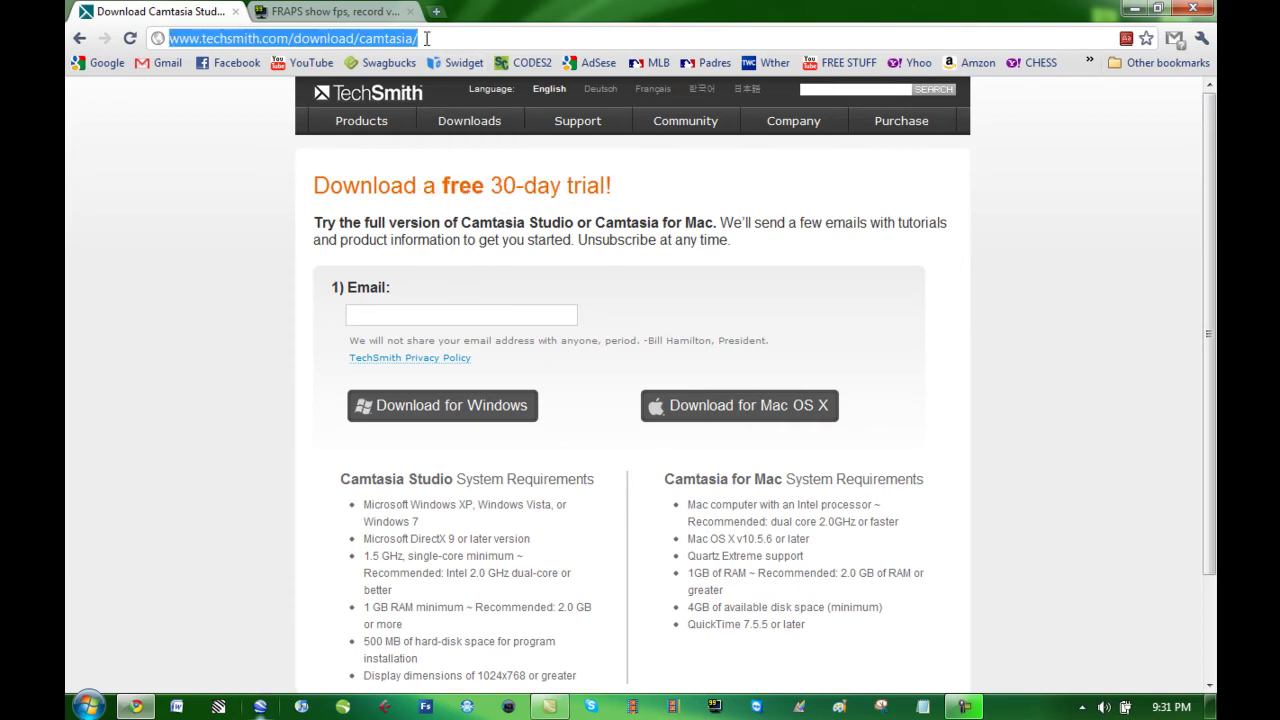
click(400, 372)
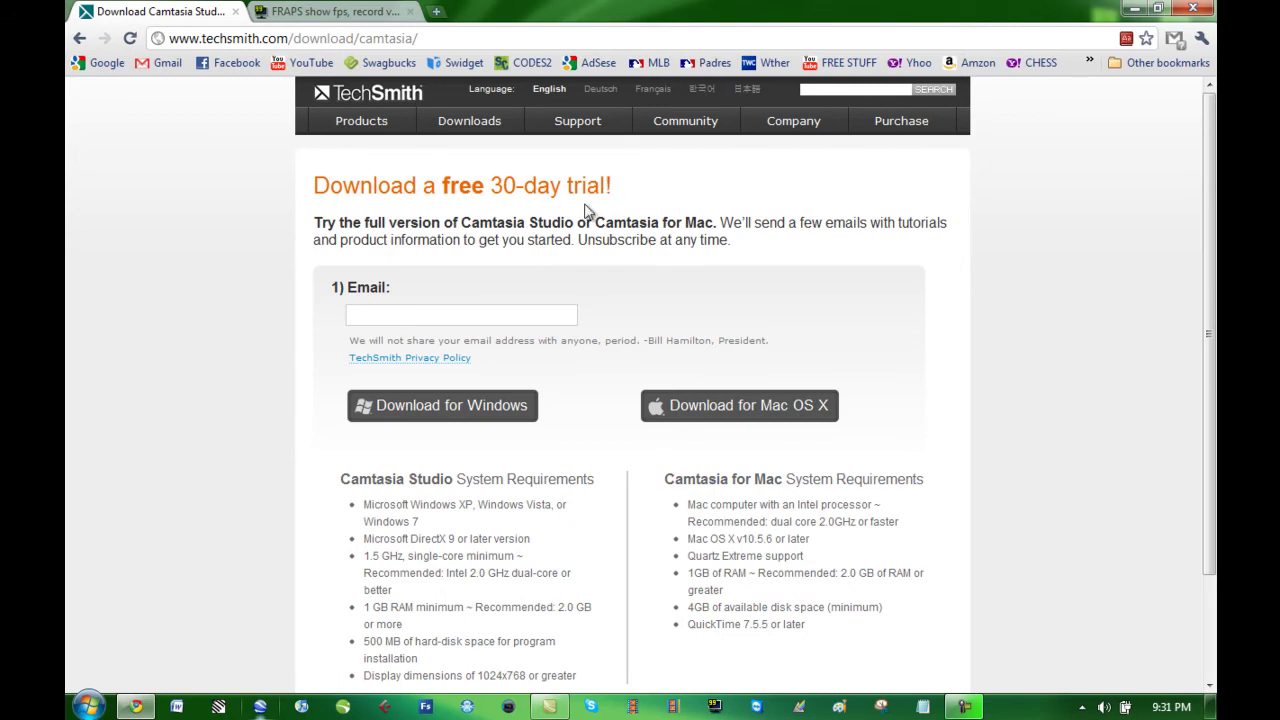
click(1130, 10)
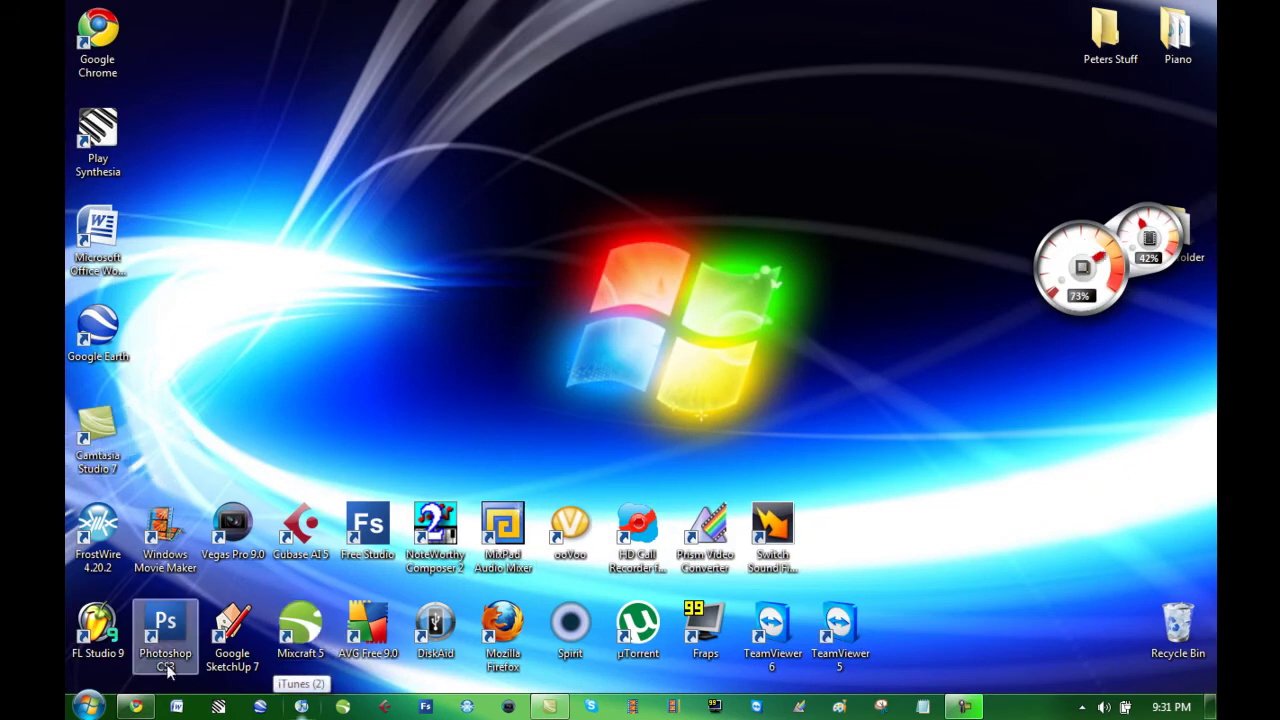
Check the Fraps download page's Windows 7 note, then minimize the browser
click(135, 706)
click(345, 11)
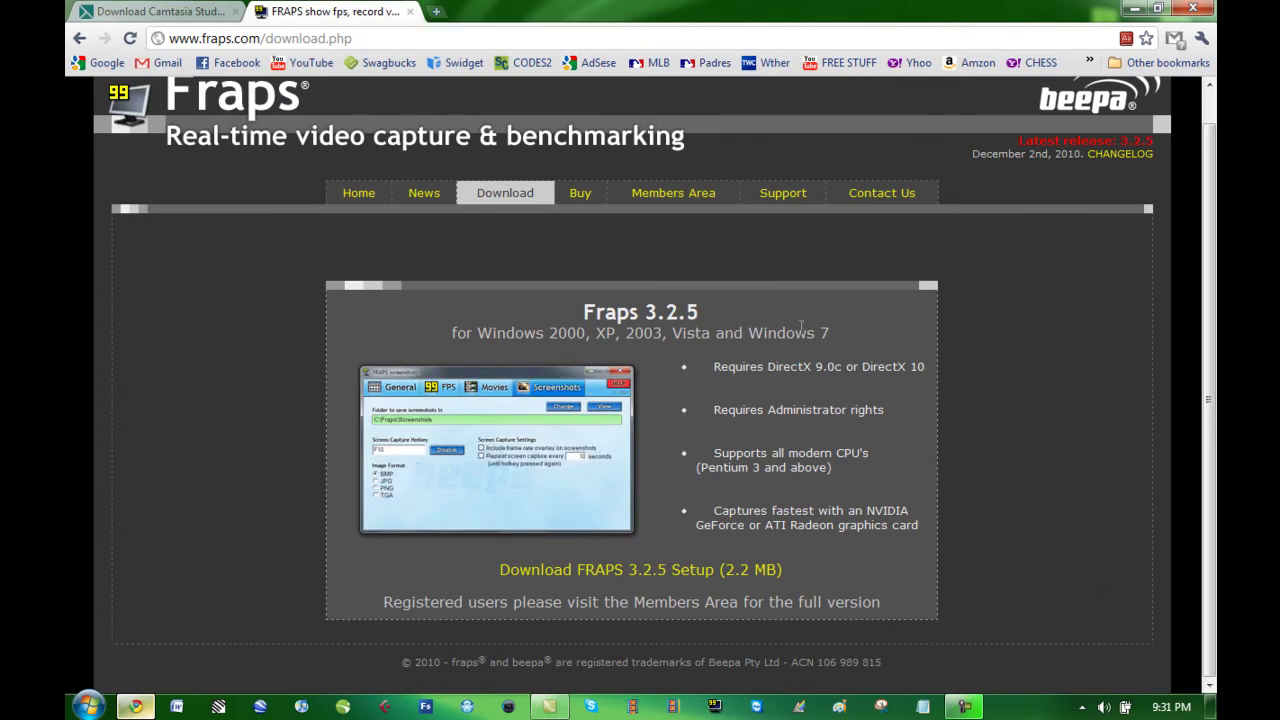
drag(829, 334, 729, 340)
click(995, 325)
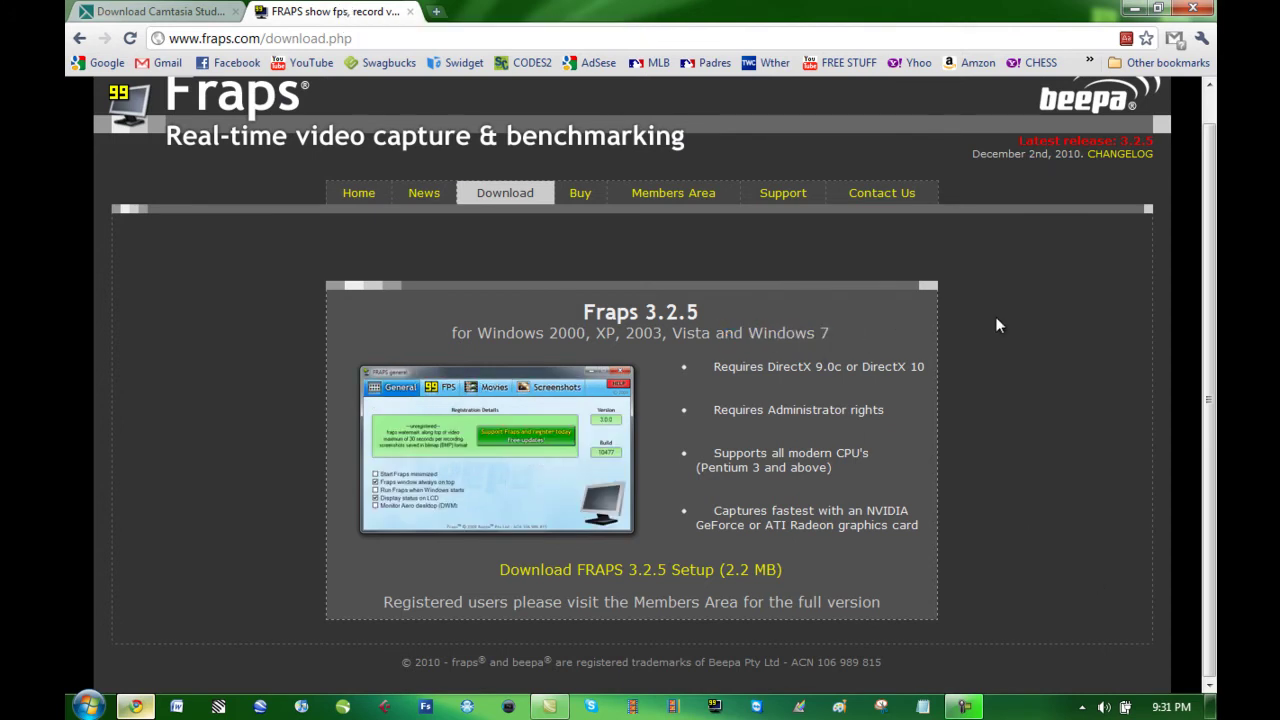
click(1141, 10)
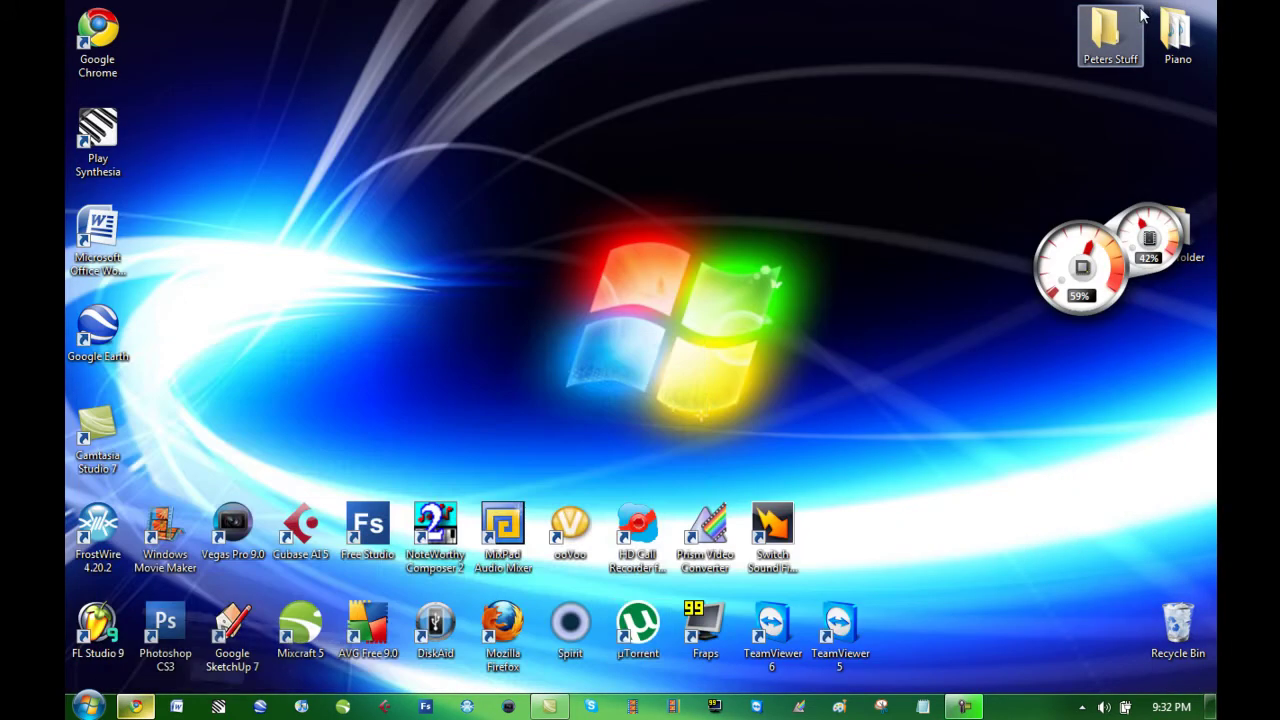
Set the Camtasia project's editing dimensions to 1280 x 720
click(548, 707)
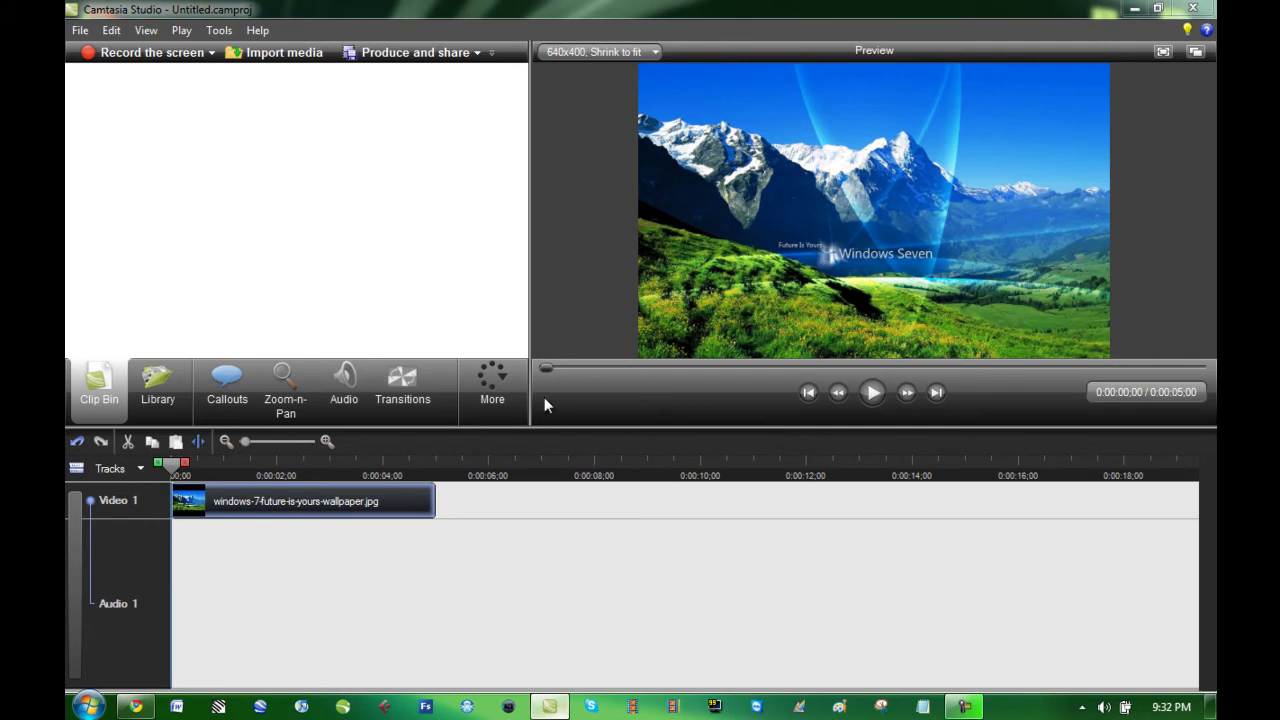
click(608, 53)
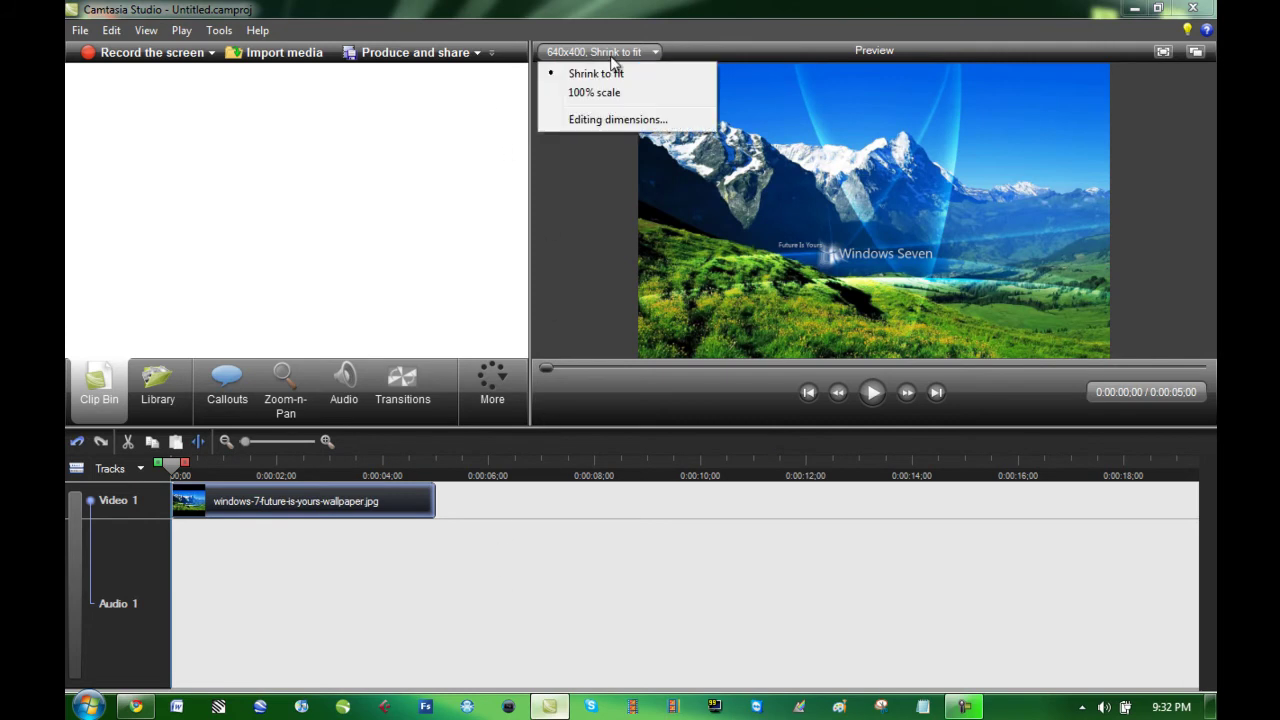
click(600, 120)
click(623, 363)
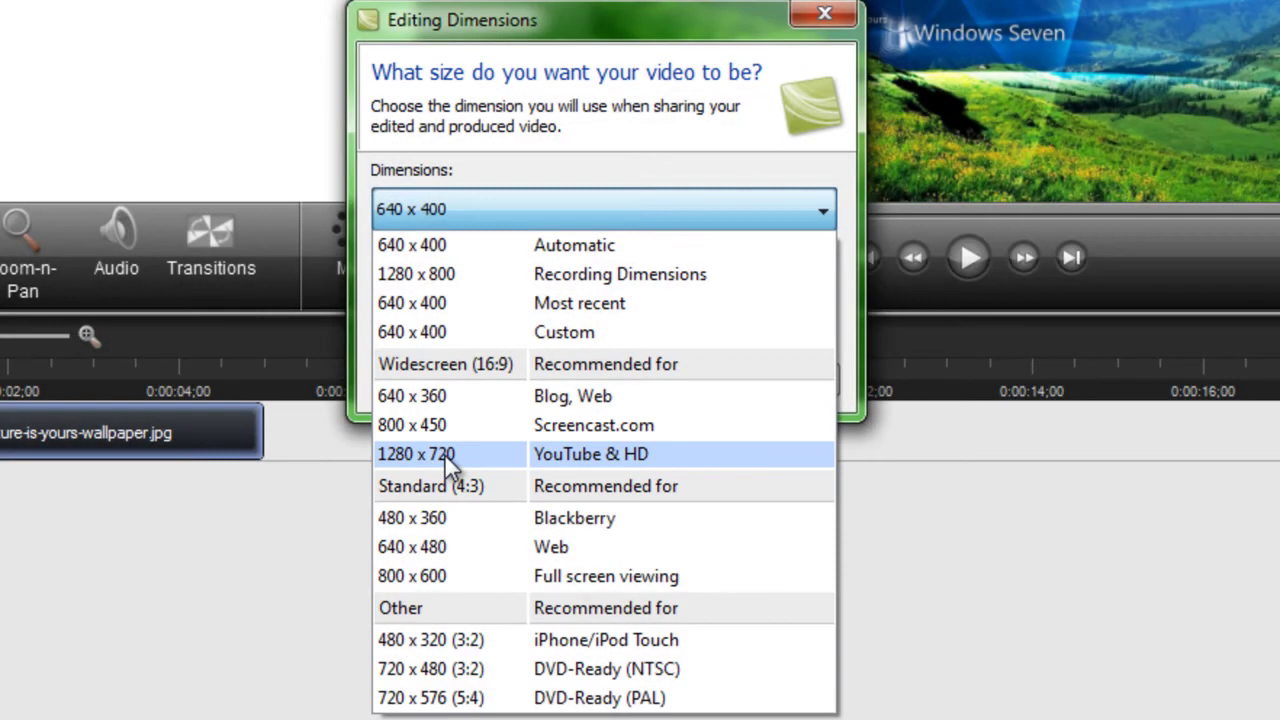
click(444, 454)
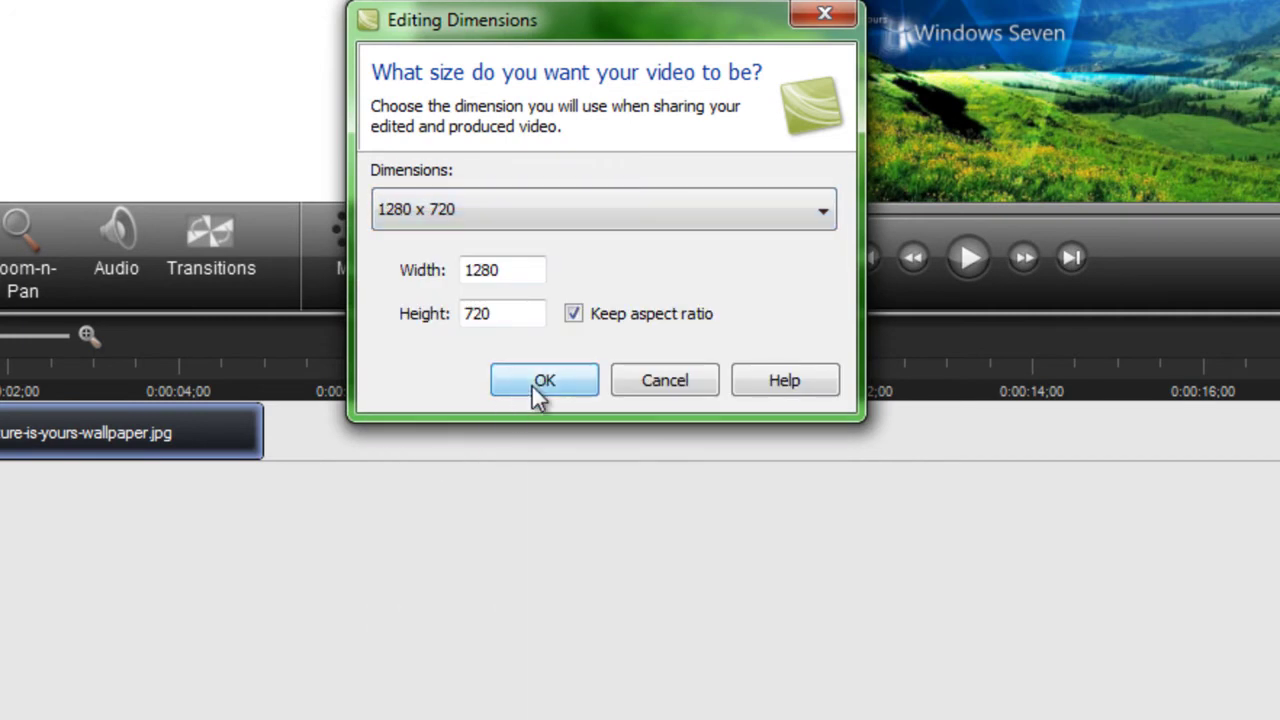
click(531, 383)
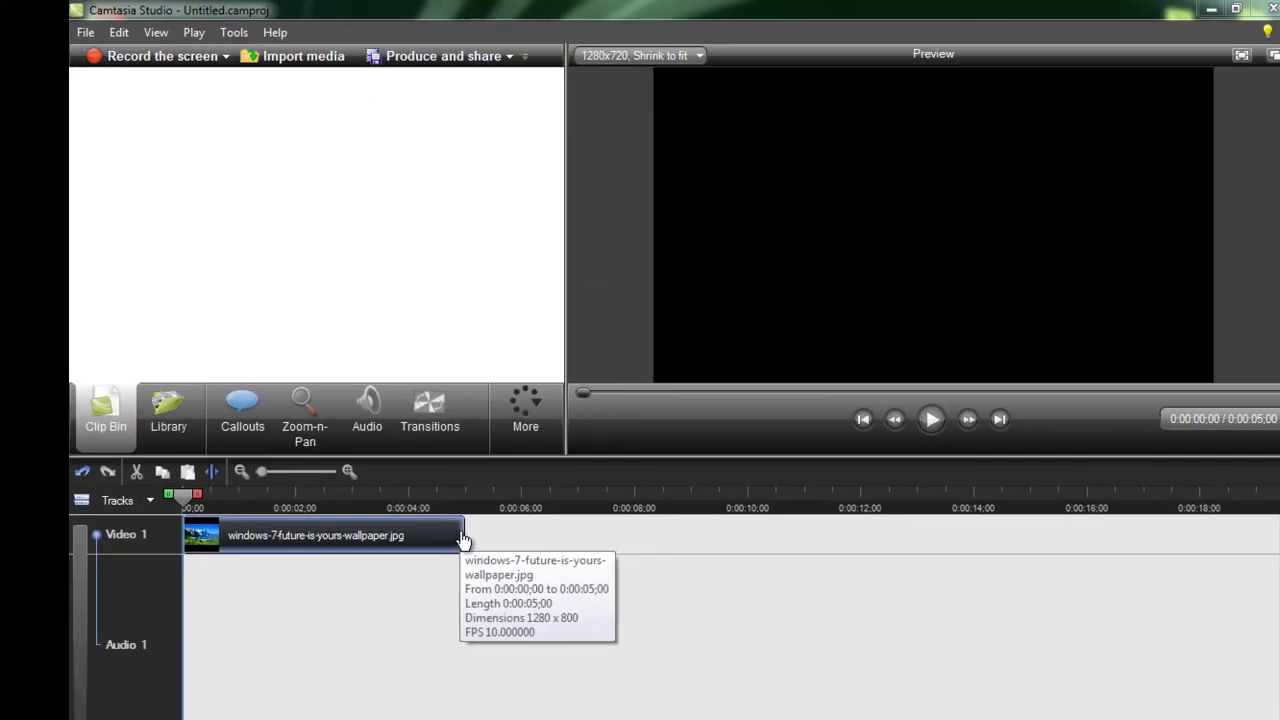
Extend the wallpaper clip to 0:08;15, preview it, and add a Wide Arrow callout
drag(465, 540, 665, 537)
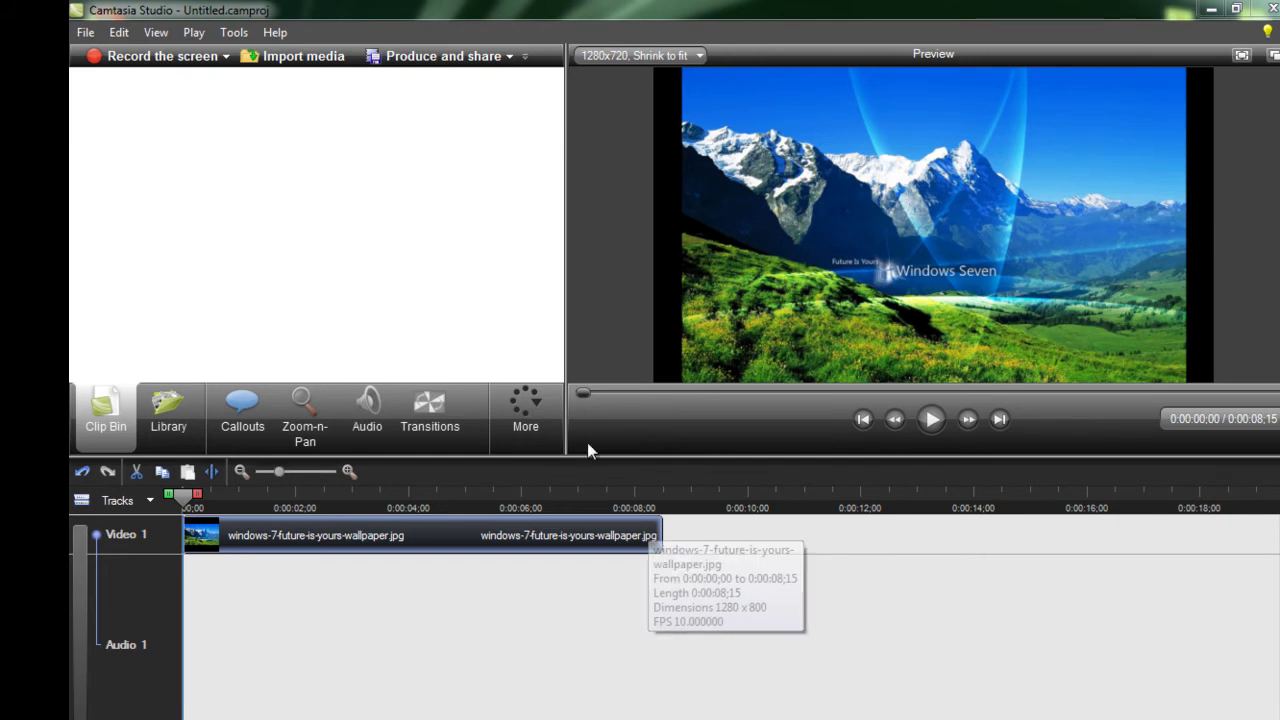
click(928, 430)
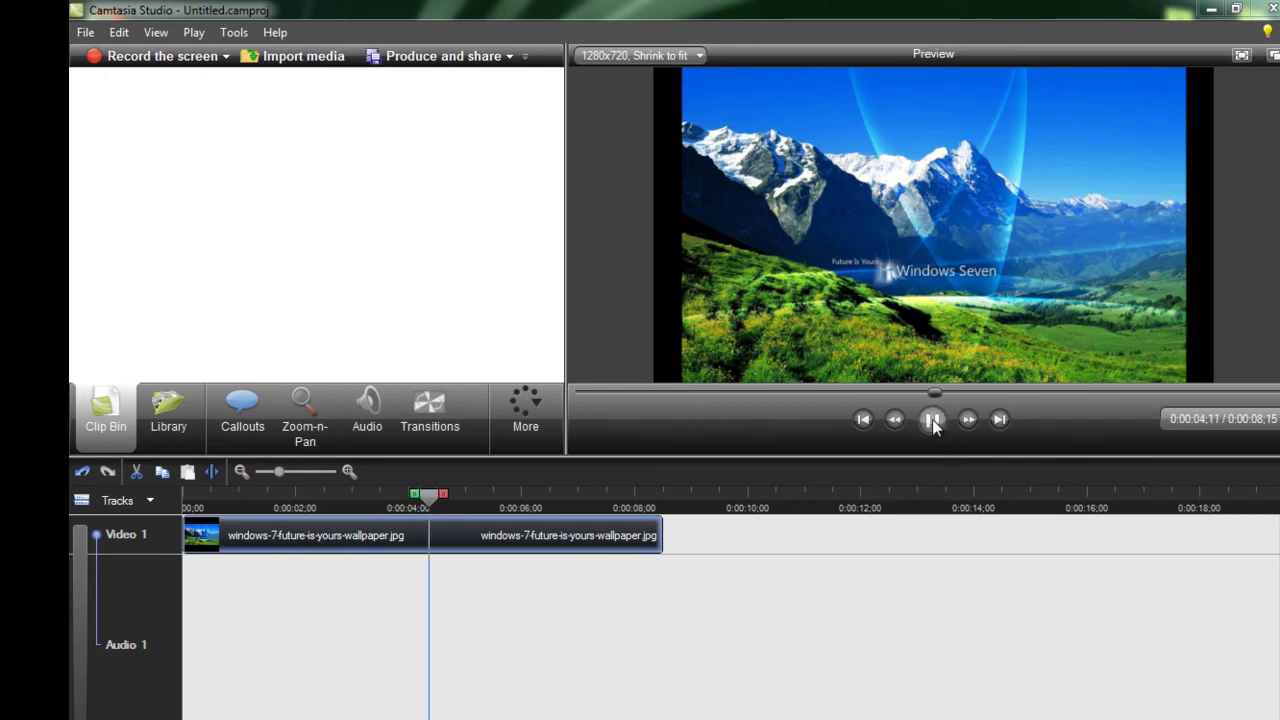
click(250, 424)
click(265, 172)
Enlarge the Wide Arrow callout and place it over the picture's upper-left area
drag(706, 118, 854, 229)
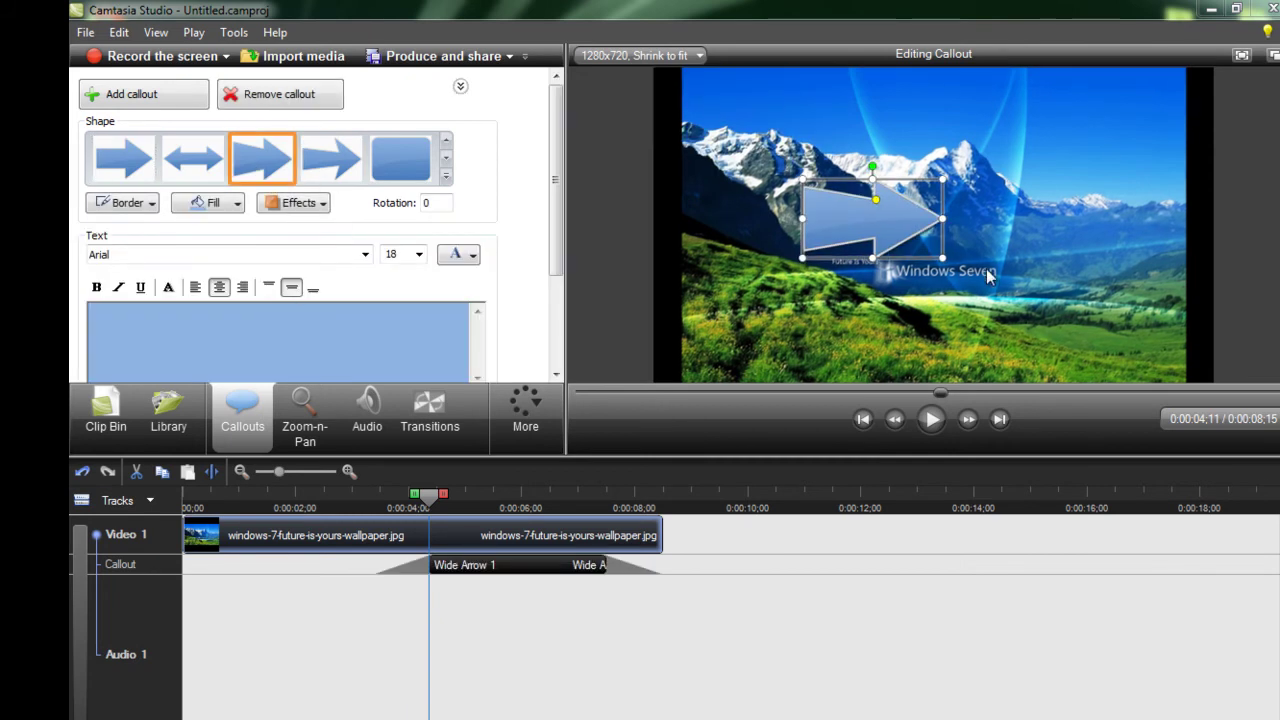
drag(938, 257, 1104, 298)
drag(1014, 274, 823, 235)
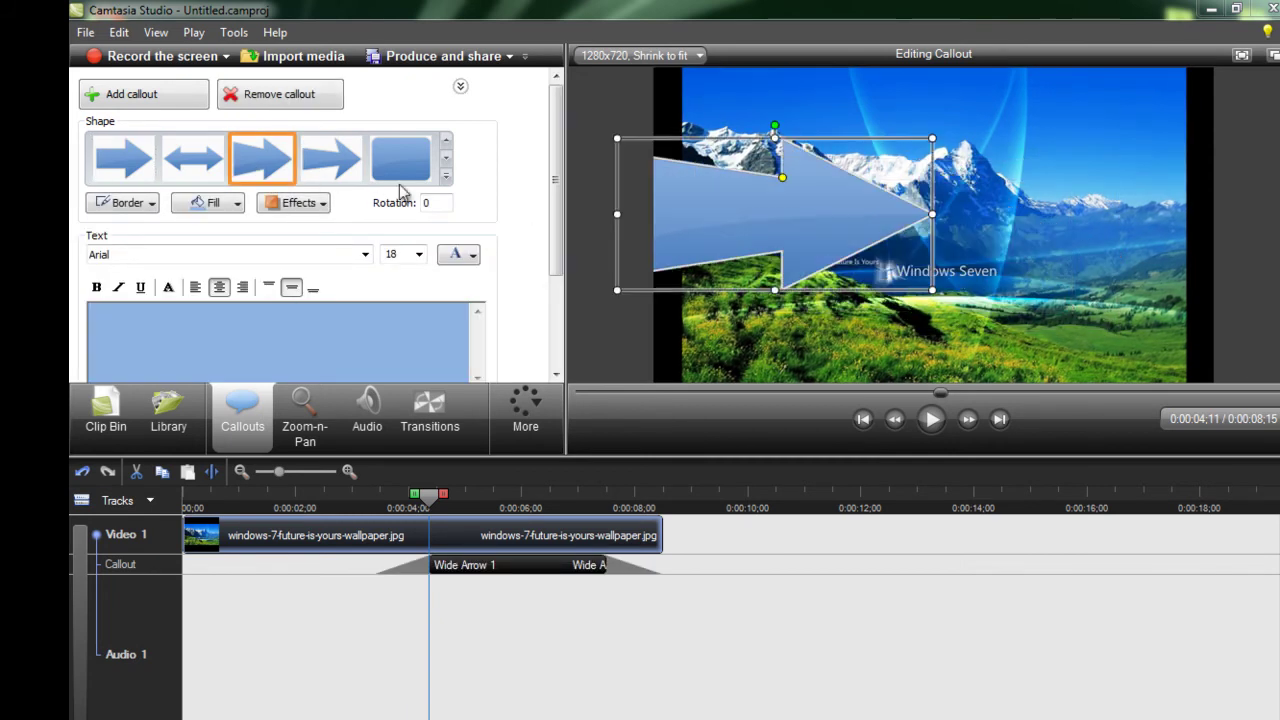
click(304, 414)
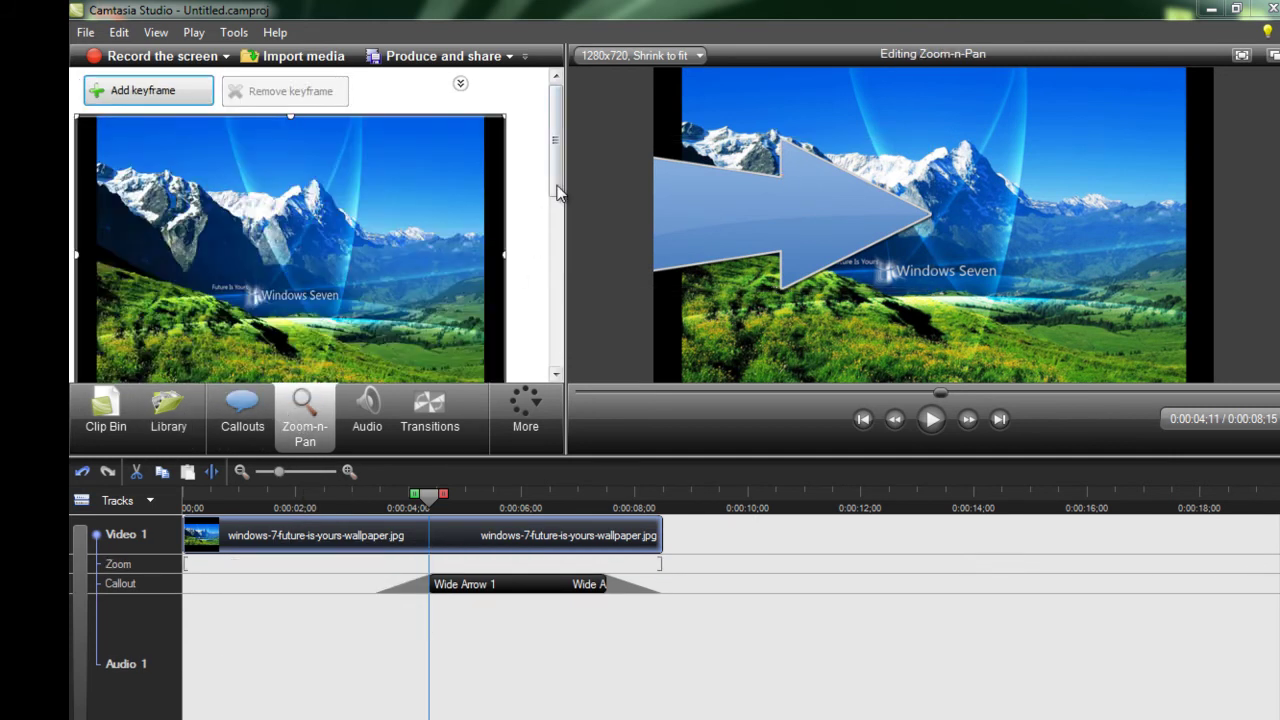
Zoom onto the arrow callout at 249% scale and preview the zoom from about 0:02
drag(552, 188, 548, 280)
drag(113, 169, 185, 169)
click(306, 500)
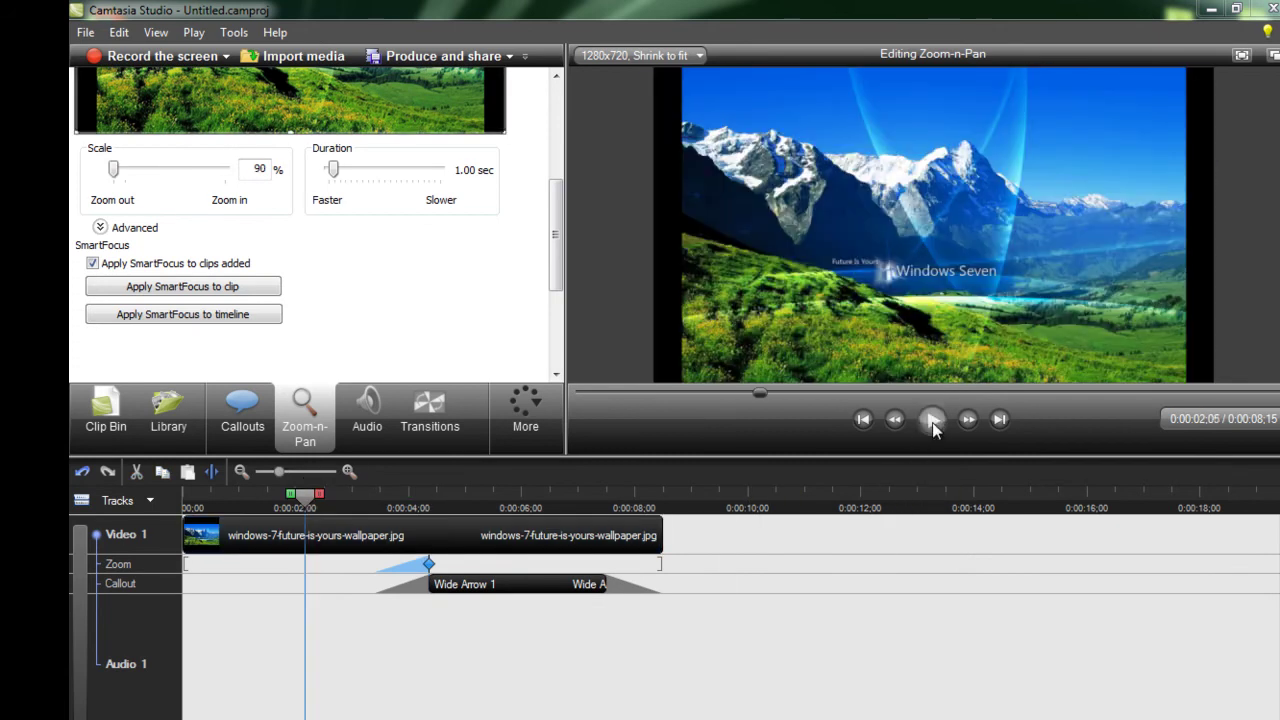
click(931, 420)
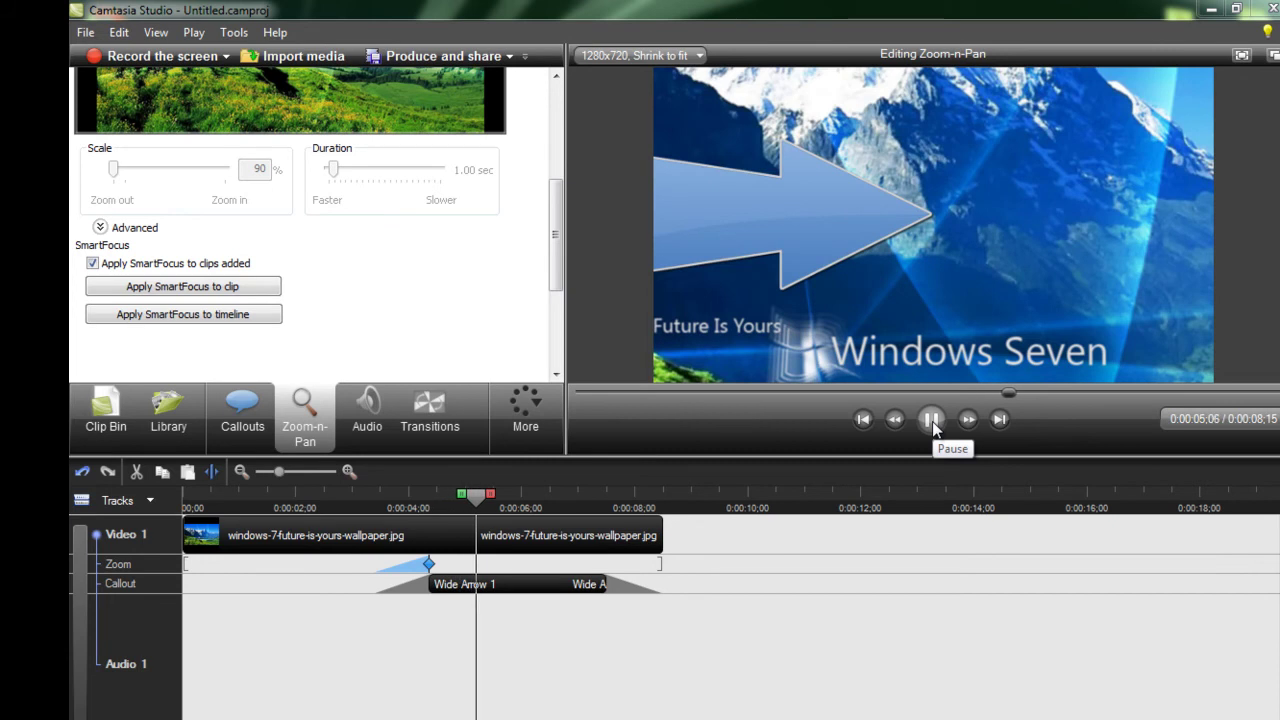
click(931, 420)
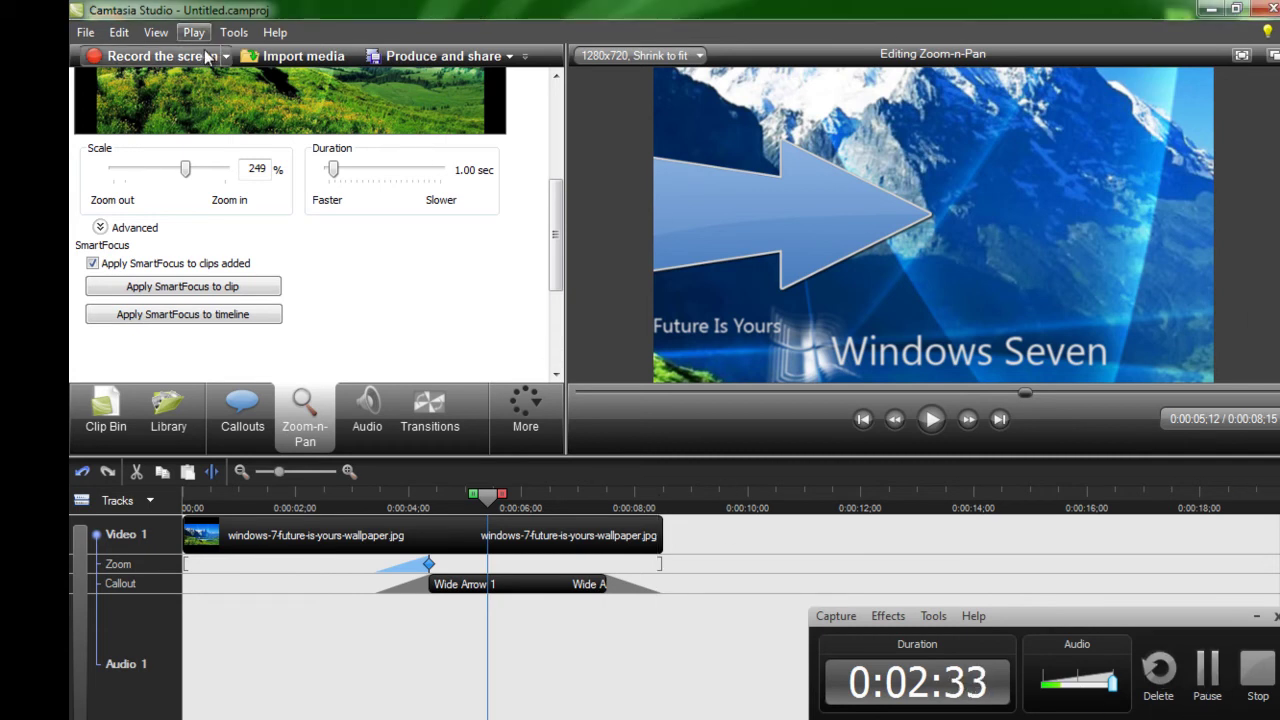
Start producing the video and keep the Web preset at 1280 x 720 MP4
click(480, 66)
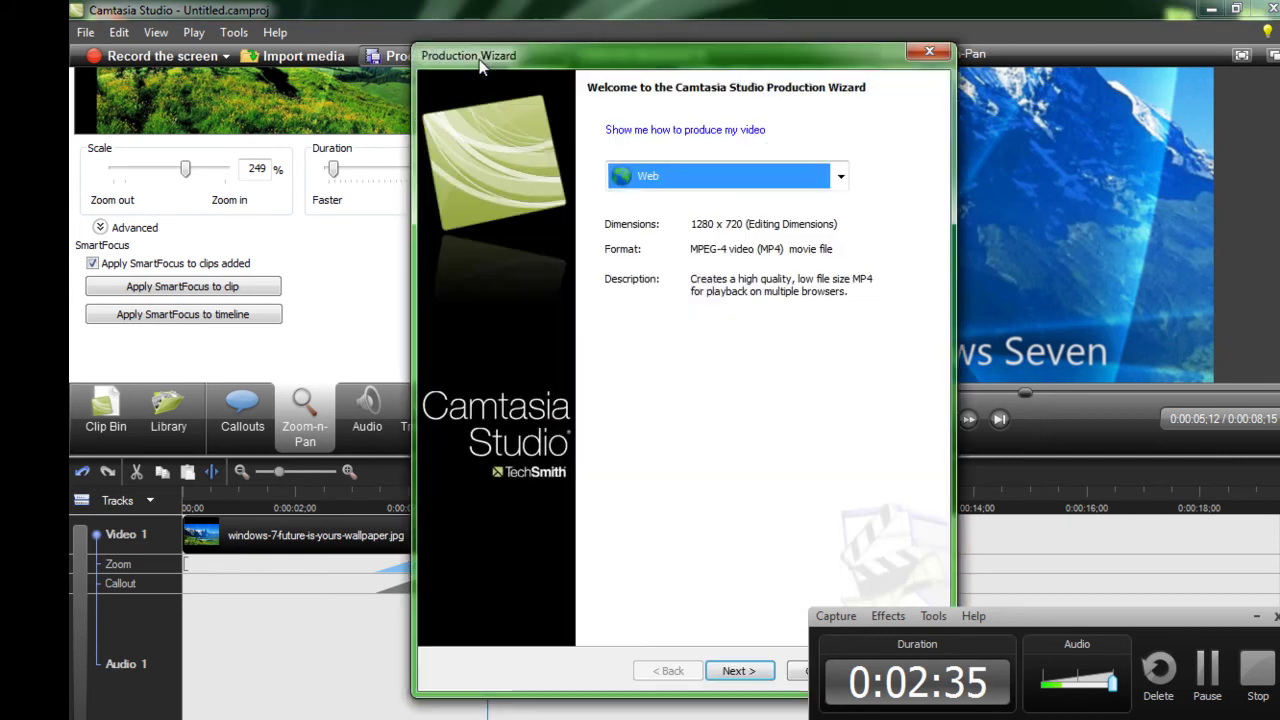
drag(811, 63, 697, 55)
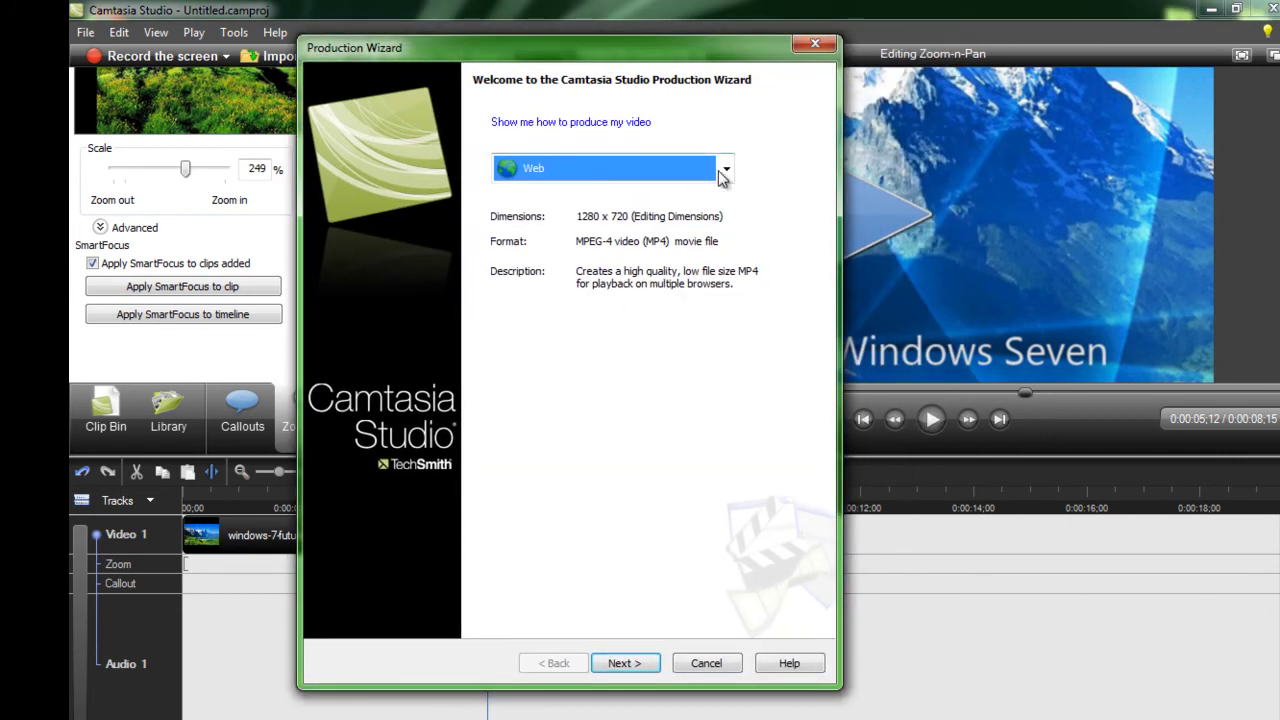
click(726, 168)
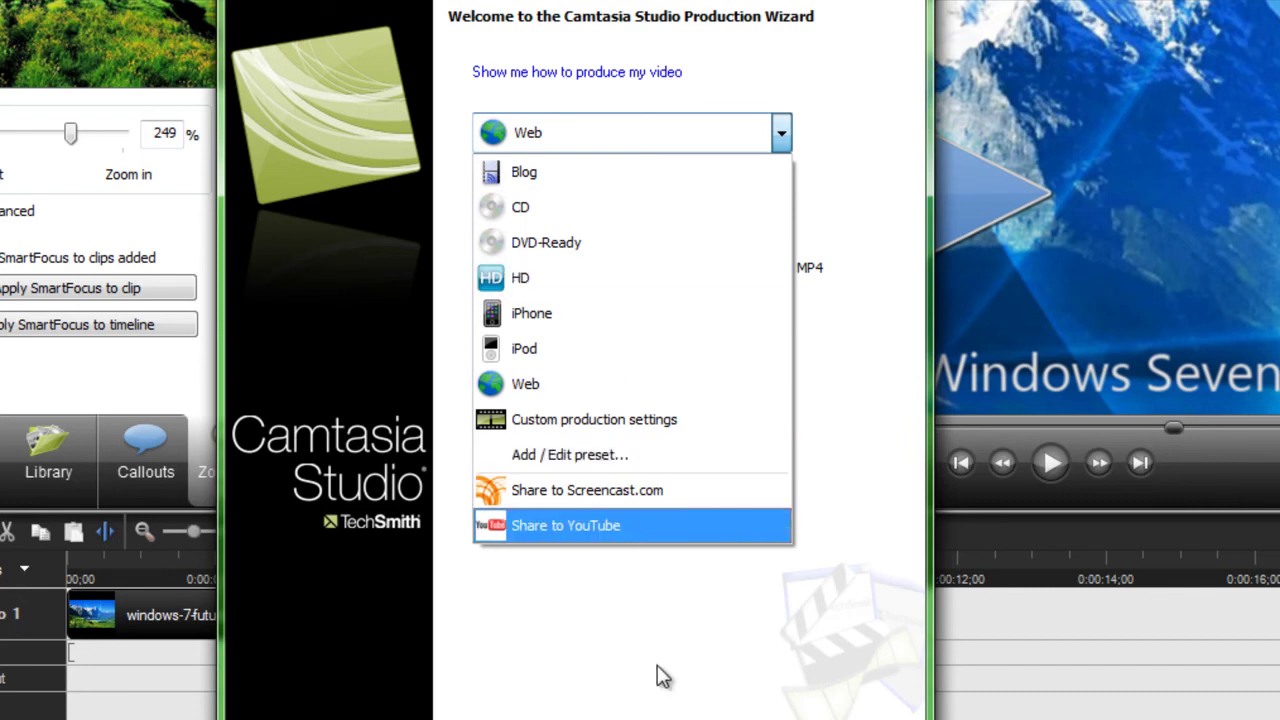
key(Escape)
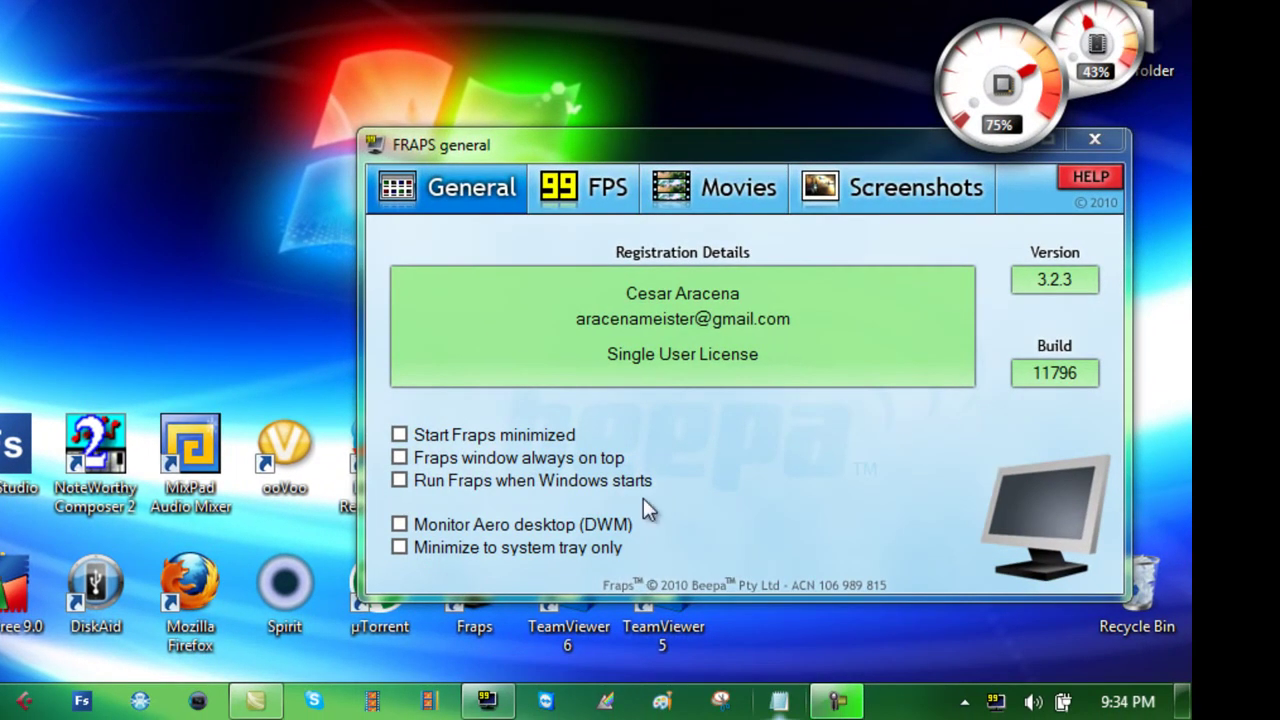
Show Fraps' Movies settings at 30 fps full-size and select the capture hotkey value
drag(625, 153, 384, 66)
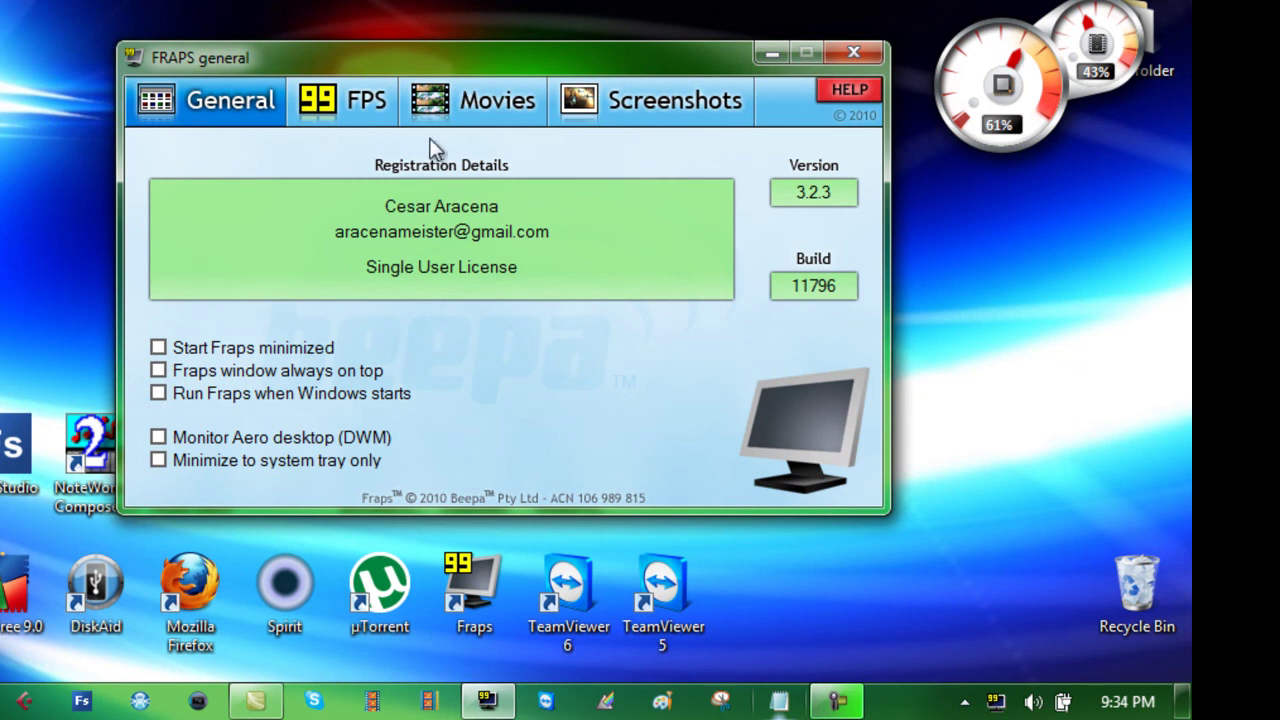
click(464, 103)
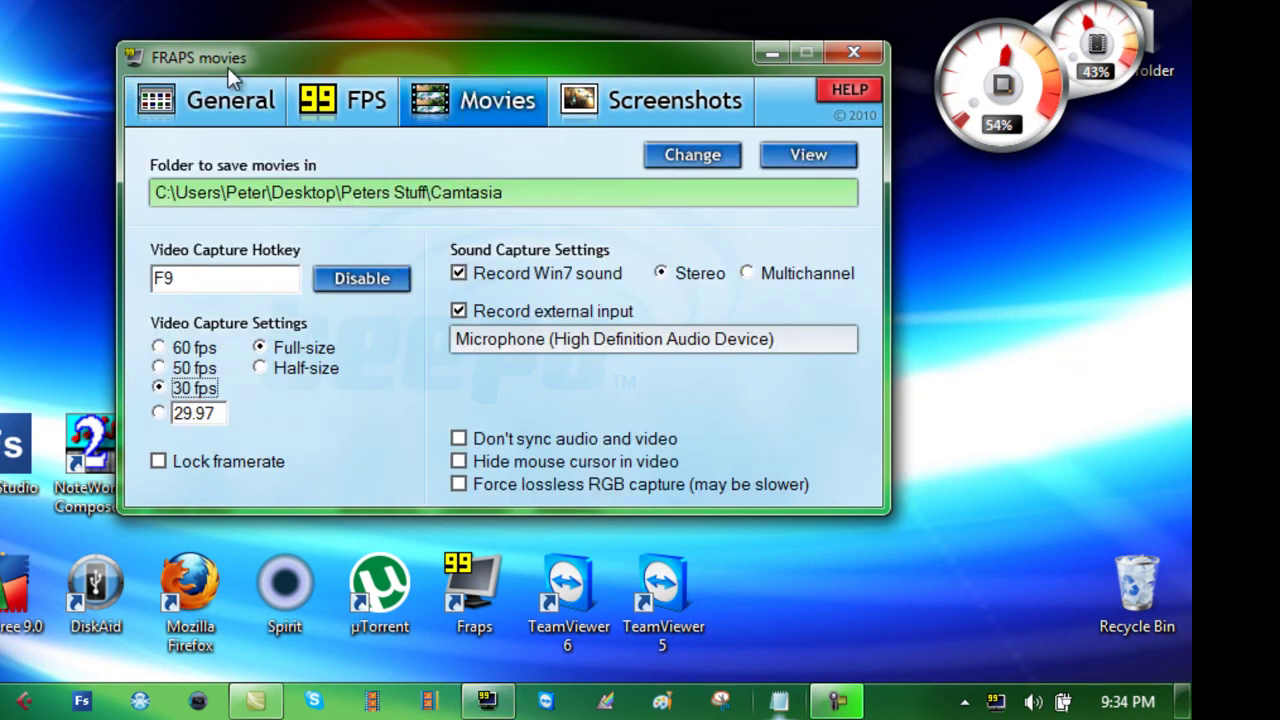
drag(301, 51, 219, 0)
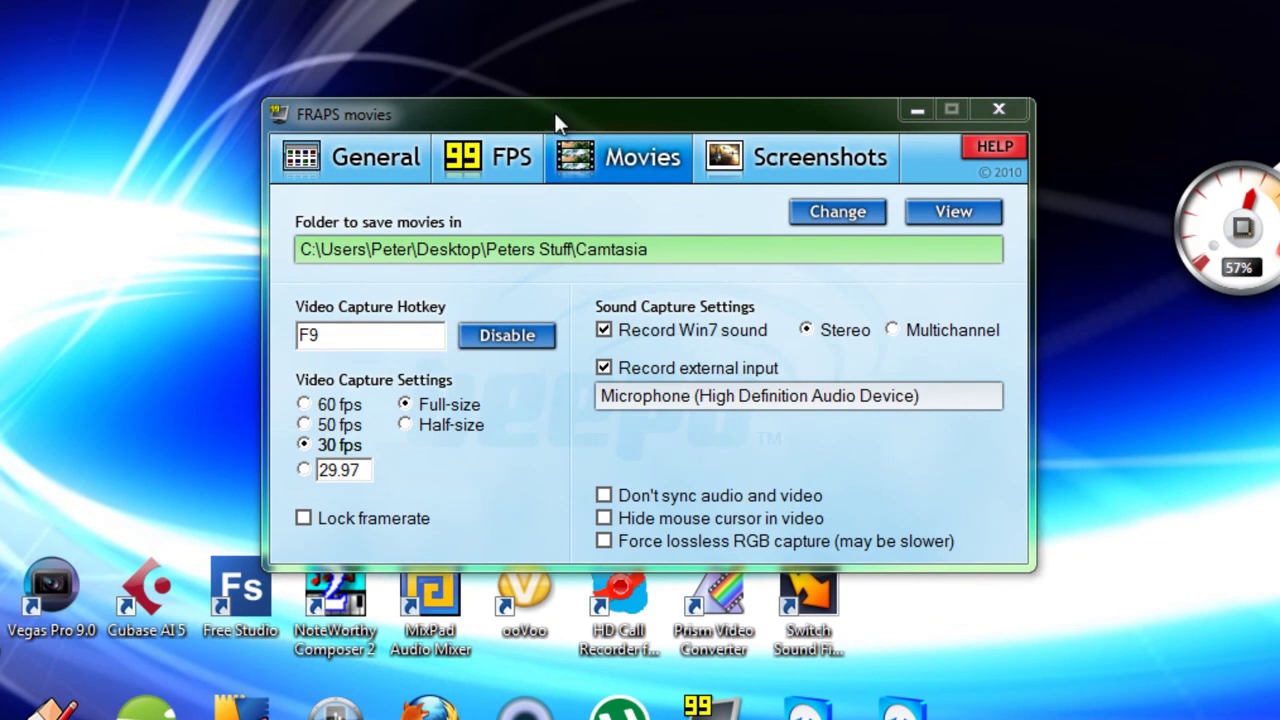
drag(552, 108, 573, 93)
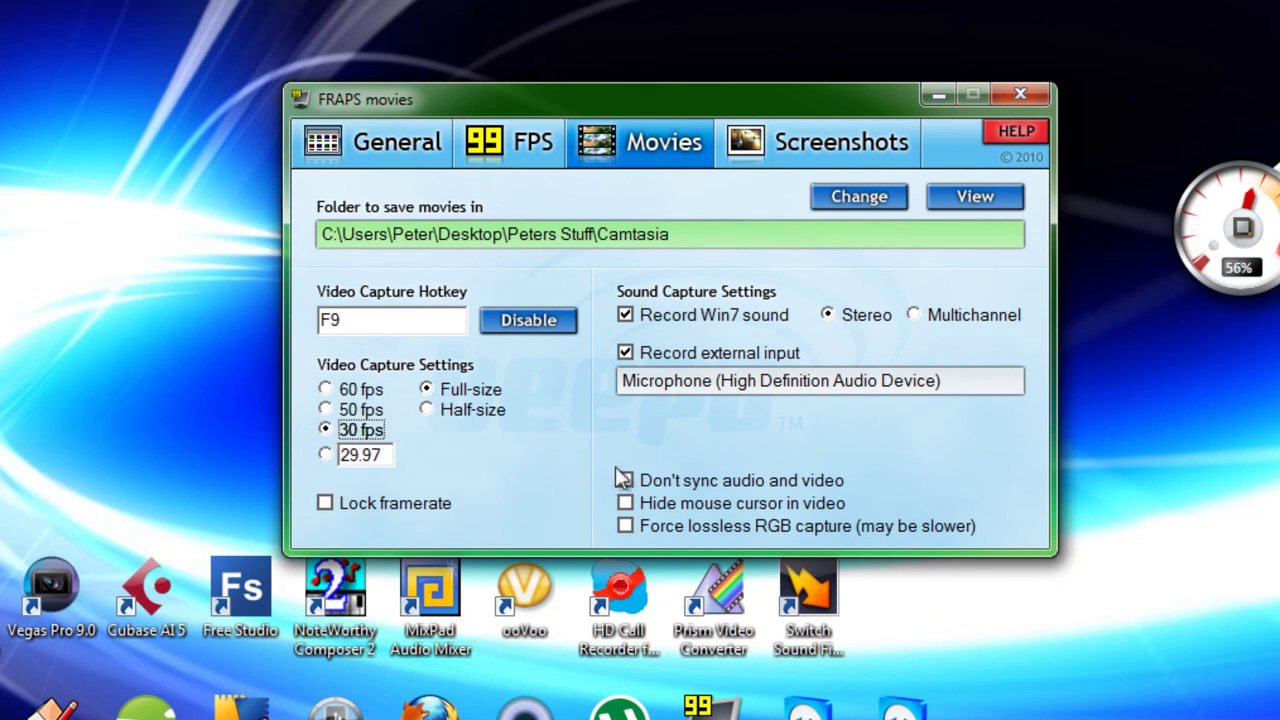
click(318, 316)
drag(320, 325, 376, 325)
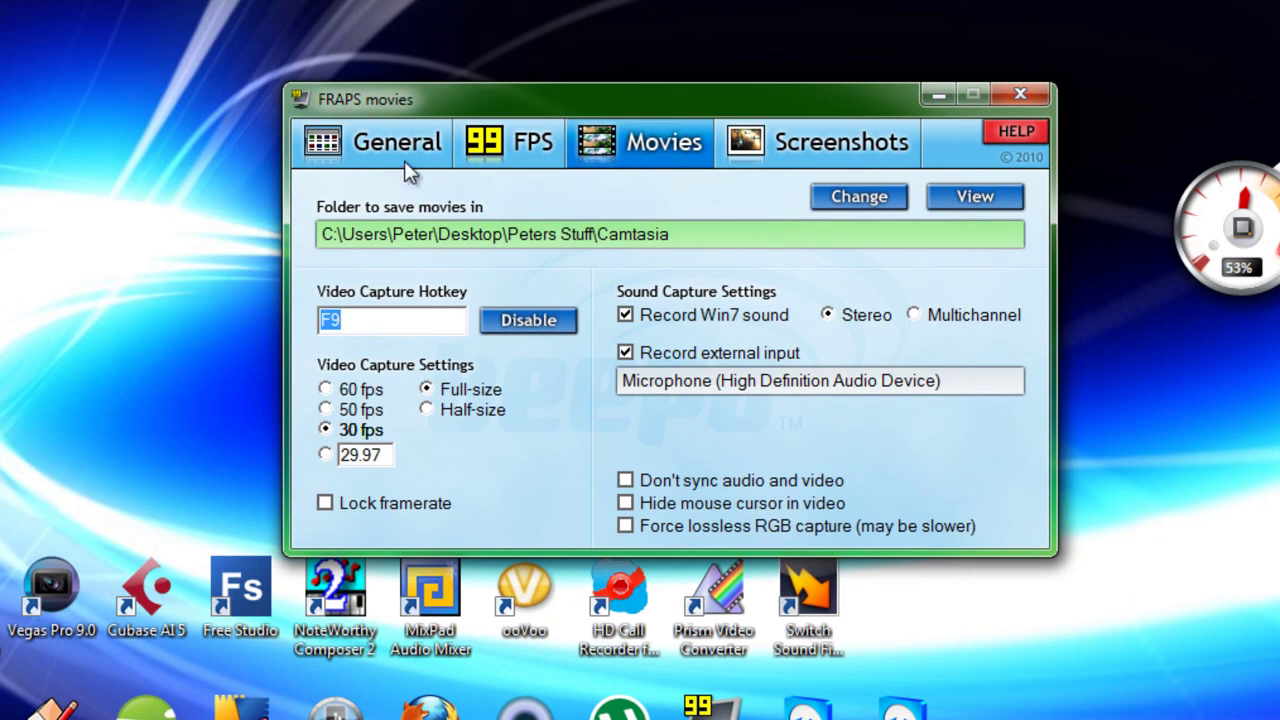
click(975, 196)
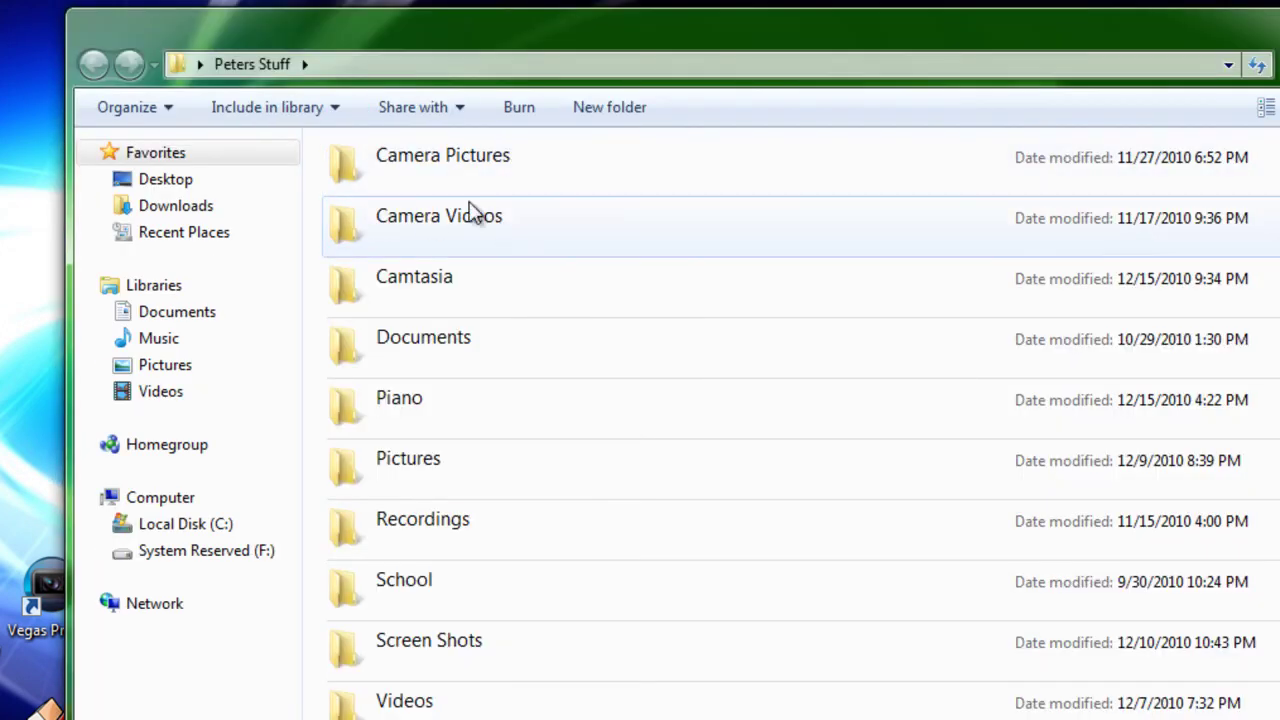
double_click(457, 284)
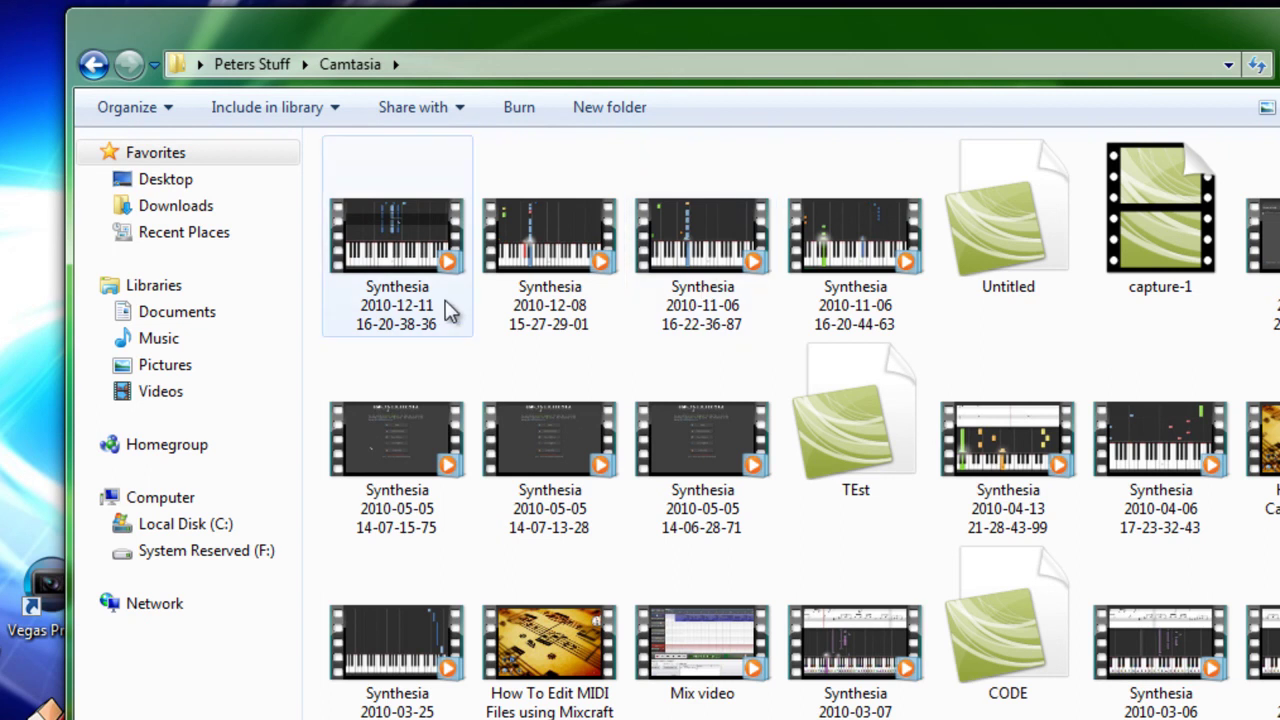
scroll(452, 312, down, 3)
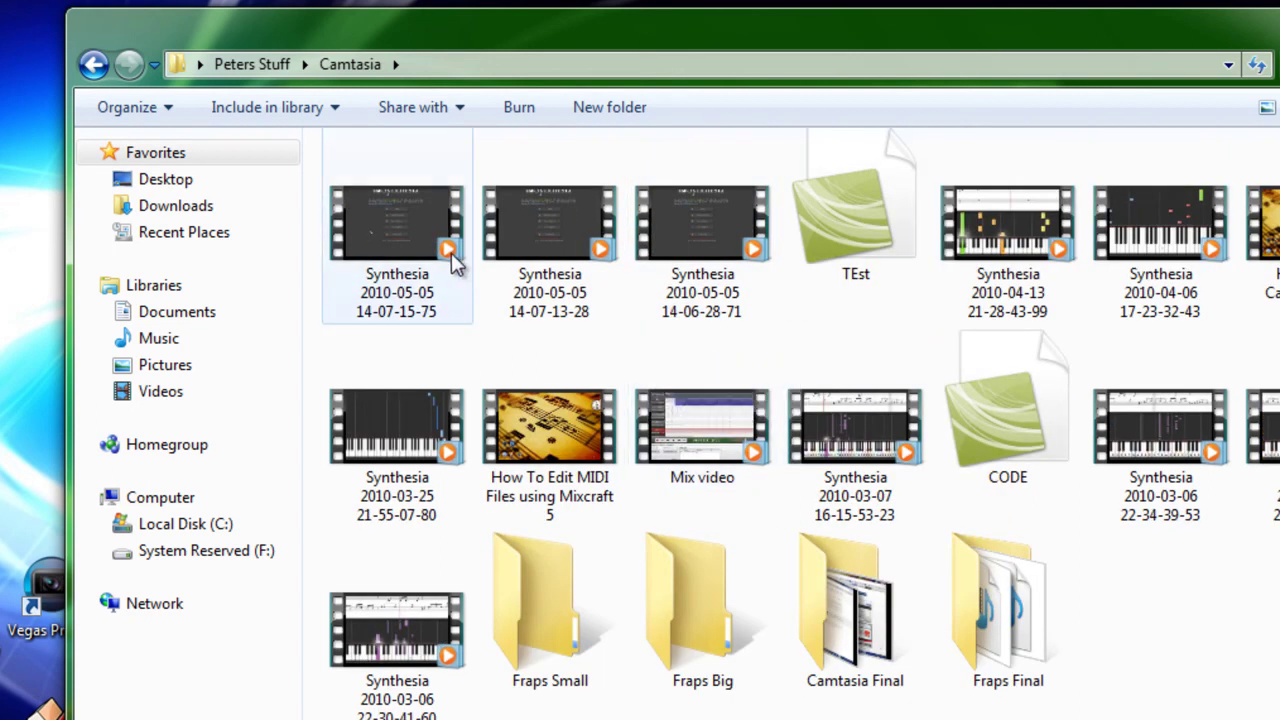
scroll(460, 268, up, 3)
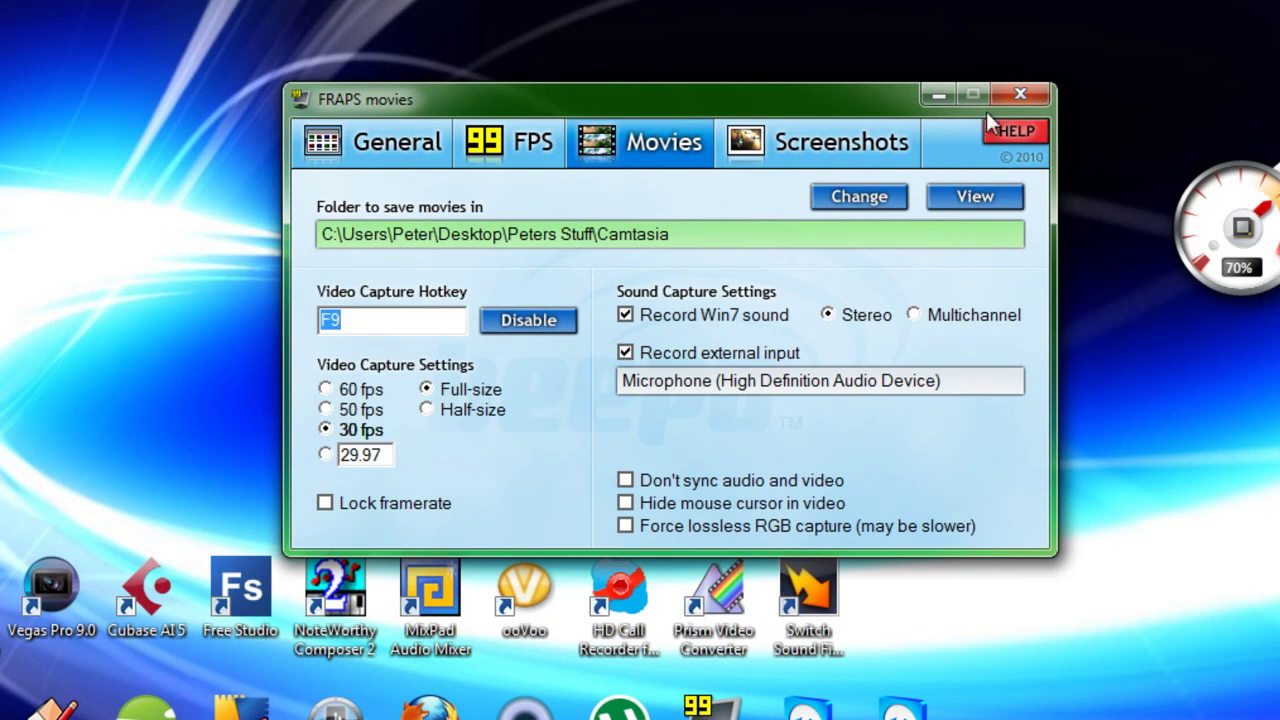
Close Fraps and confirm the Exit Fraps prompt
click(1020, 94)
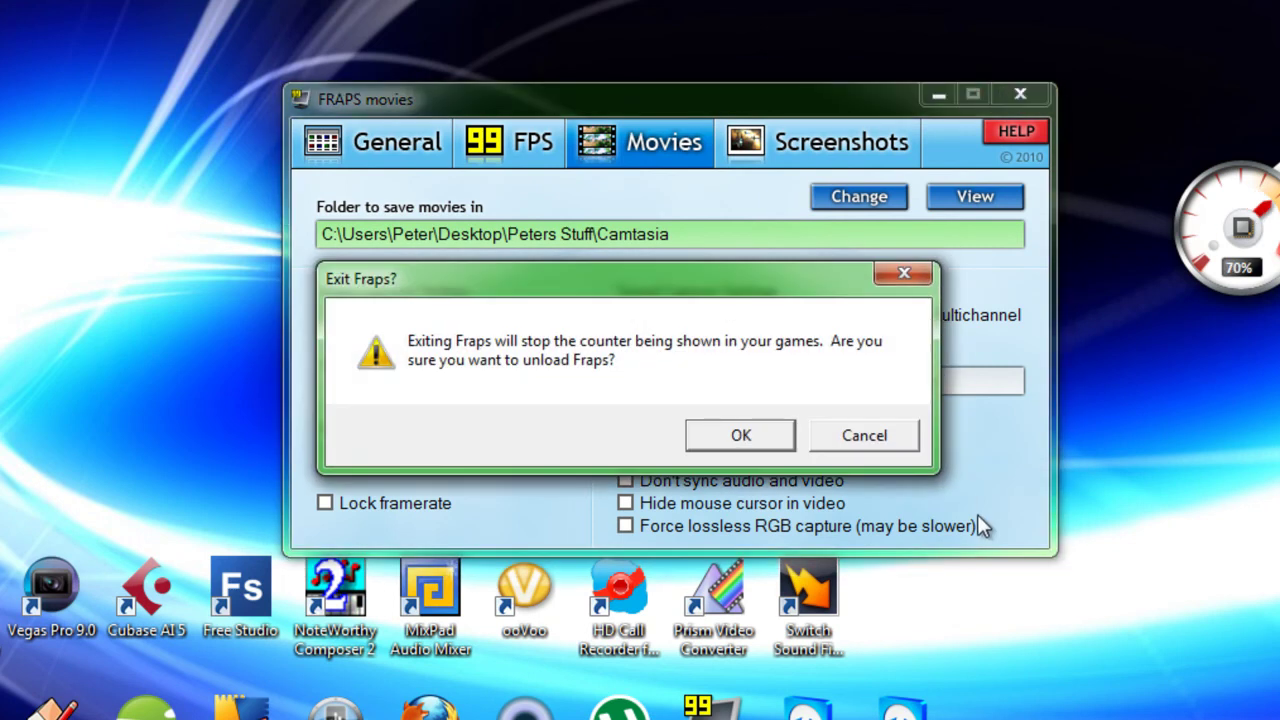
click(737, 434)
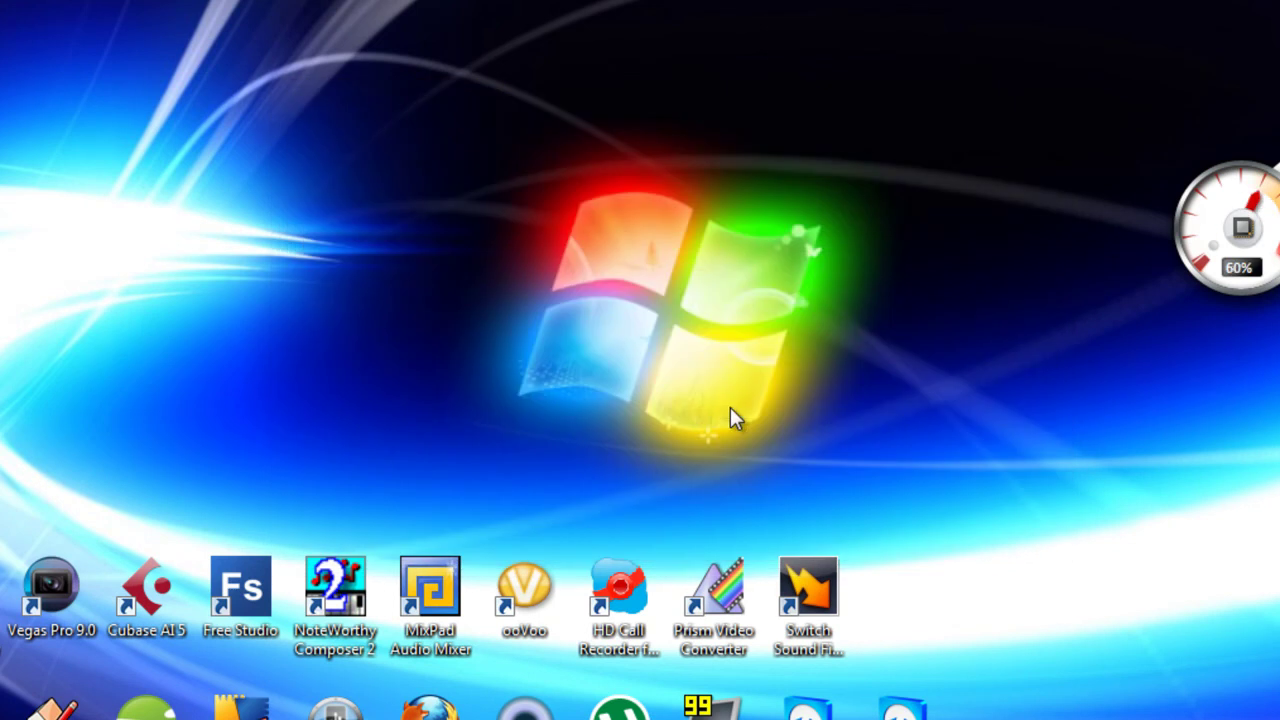